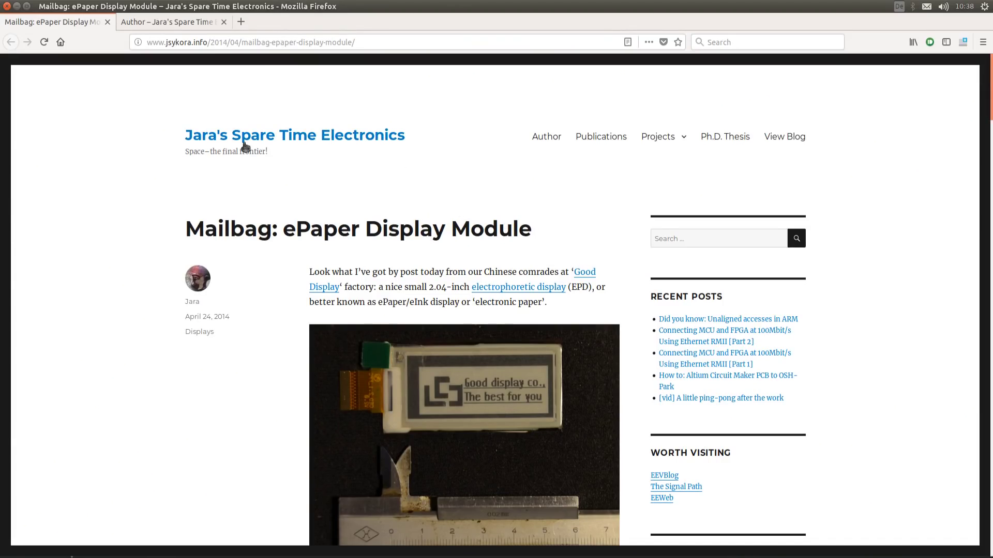
# Scroll through the ePaper article to the driver schematic.
pyautogui.scroll(-20, 467, 194)
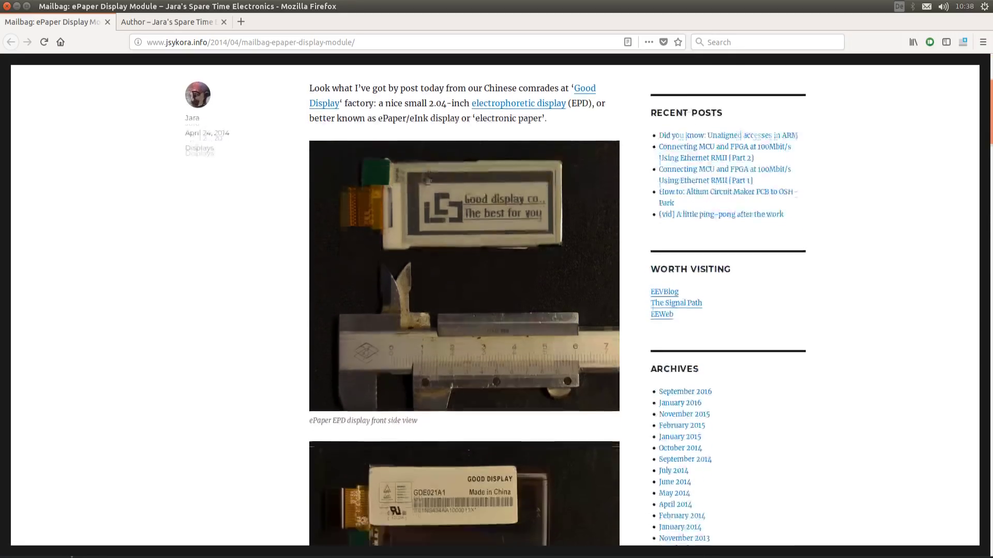
pyautogui.scroll(2, 362, 222)
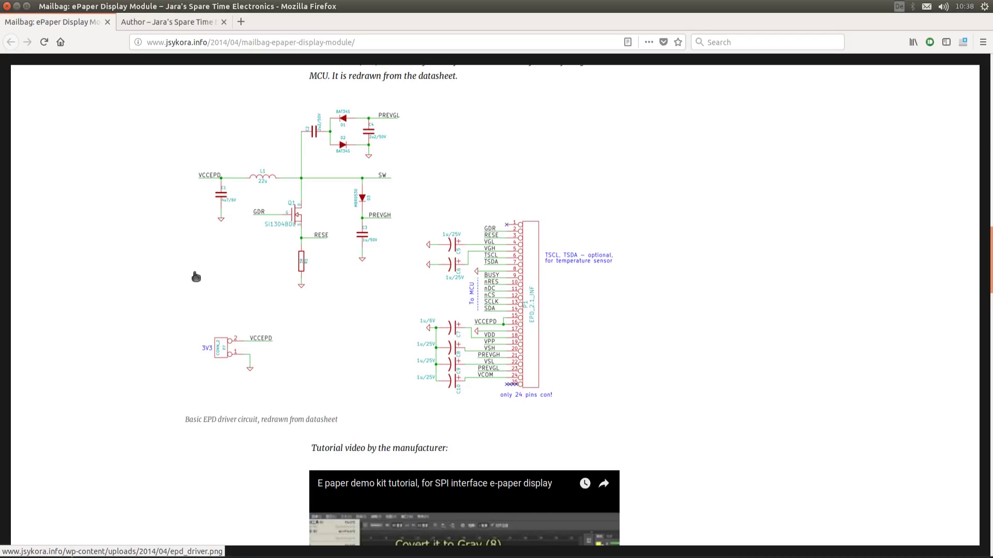
pyautogui.scroll(20, 507, 356)
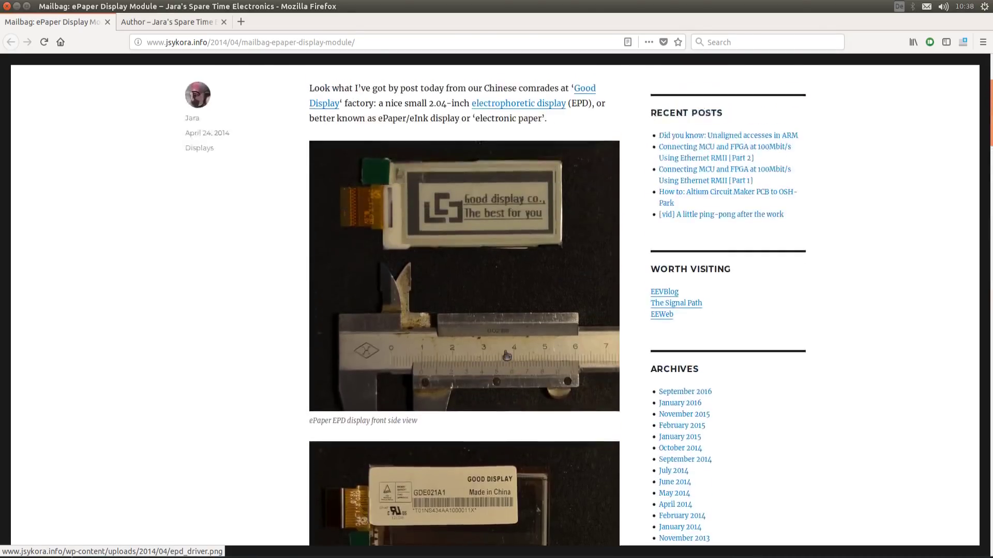
# Browse the author's profile page and its ePaper posts.
pyautogui.click(170, 22)
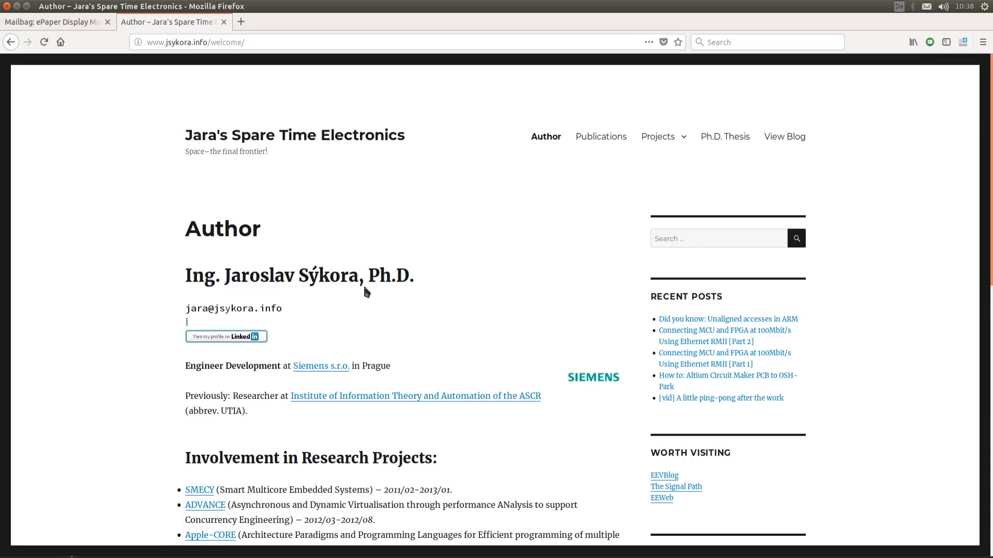
pyautogui.scroll(-6, 441, 270)
pyautogui.scroll(6, 441, 270)
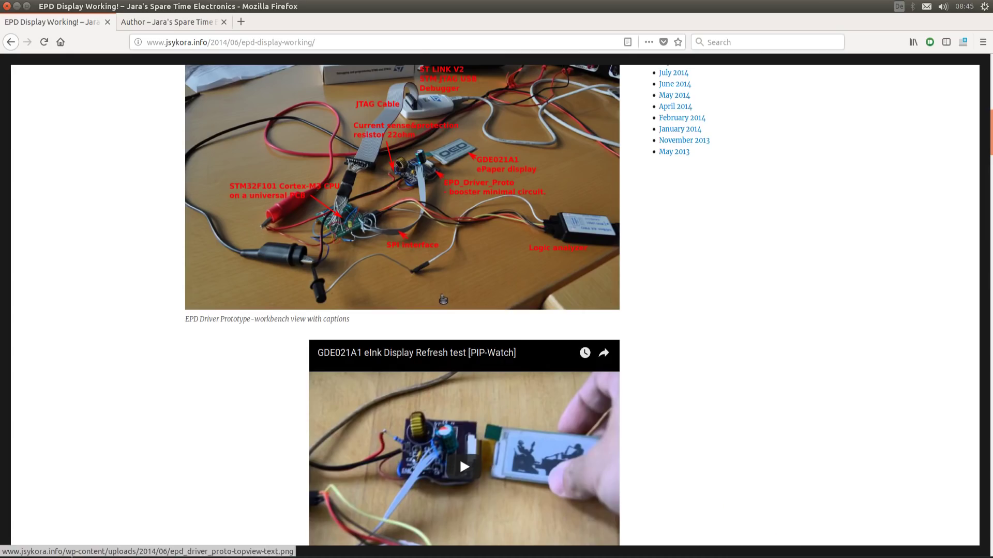
pyautogui.scroll(10, 288, 277)
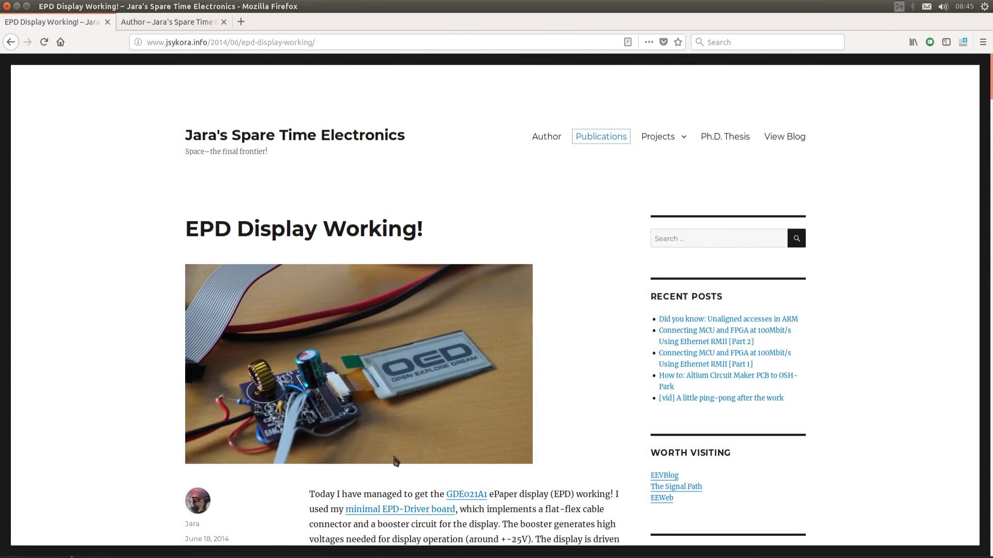
pyautogui.scroll(-15, 508, 353)
pyautogui.scroll(-15, 499, 357)
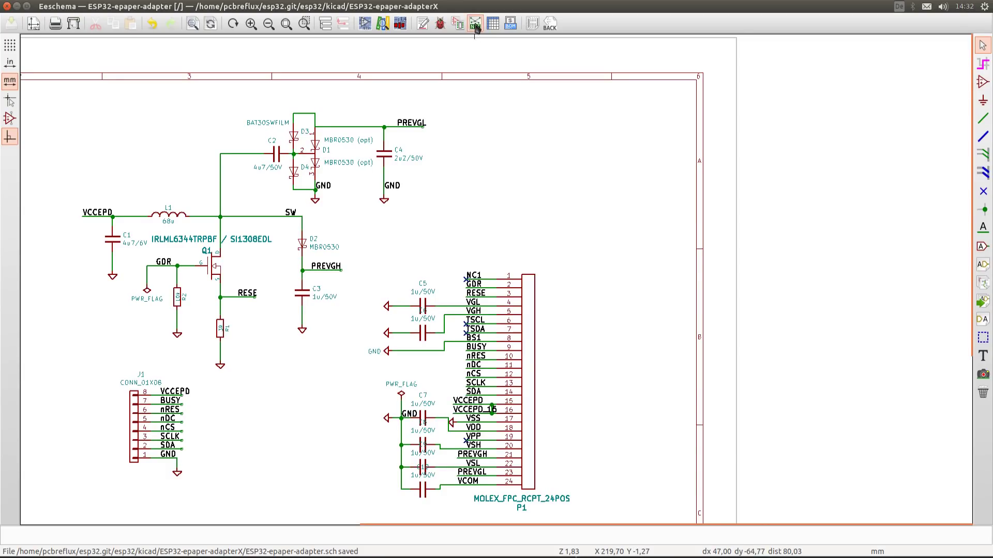
# Cancel the Generate Netlist dialog and switch to the Pcbnew board layout editor.
pyautogui.click(475, 23)
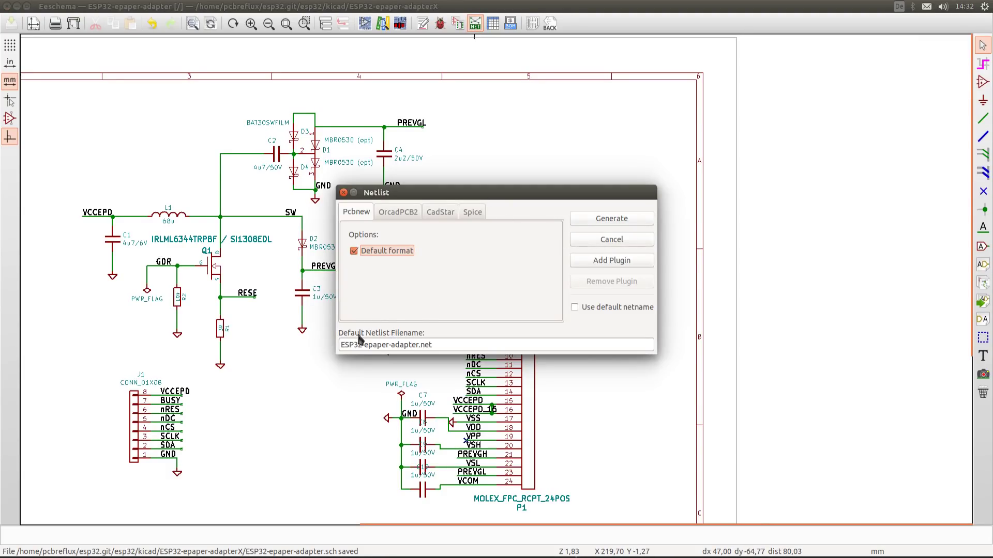
pyautogui.click(634, 238)
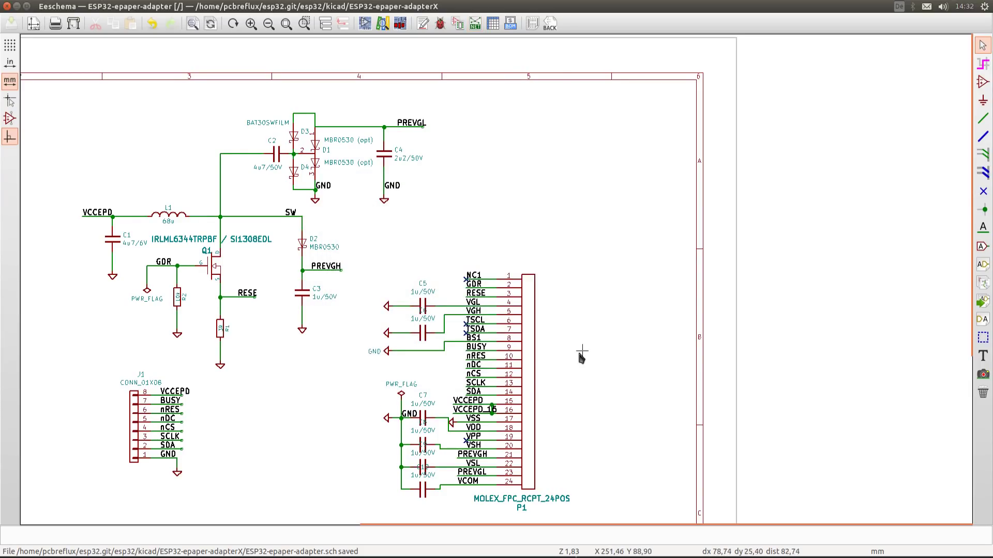
pyautogui.hotkey('alt', 'Tab')
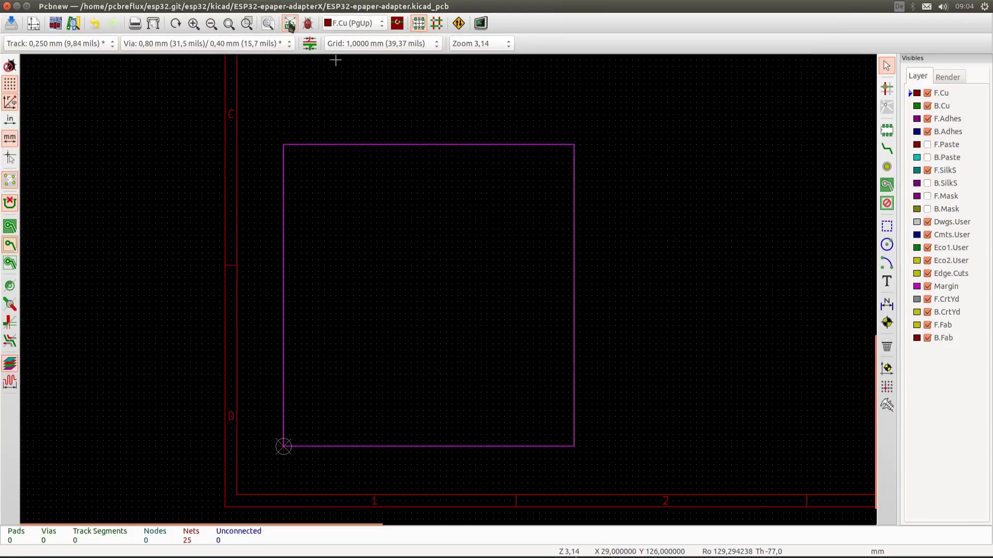
pyautogui.click(290, 23)
# Read the netlist to load the footprints, then place L1 and J1, rotating J1 horizontal.
pyautogui.click(594, 159)
pyautogui.click(600, 182)
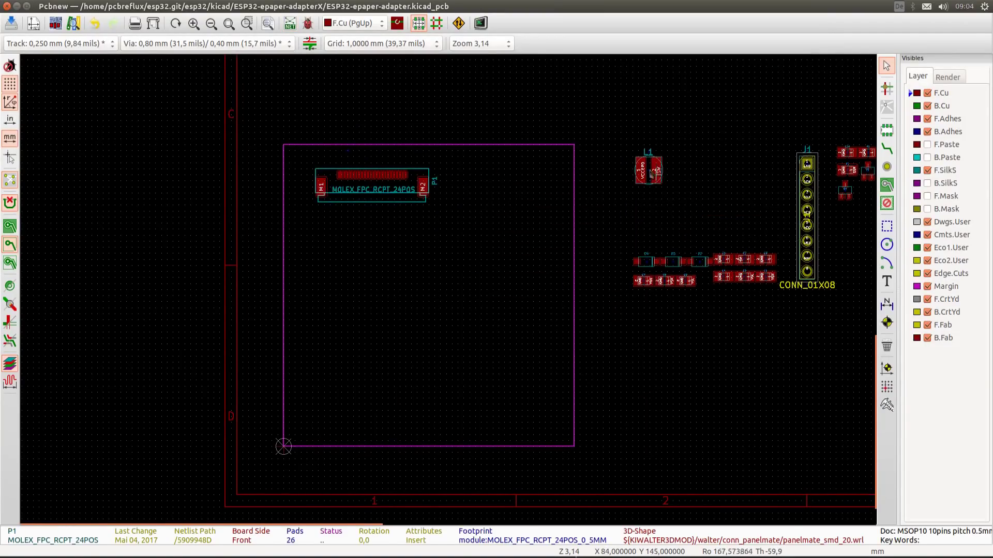
pyautogui.moveTo(653, 173); pyautogui.dragTo(323, 294)
pyautogui.moveTo(807, 218); pyautogui.dragTo(376, 325)
pyautogui.press('r')
# Place D4, a capacitor, C7 and C8 inside the board outline near the FPC connector.
pyautogui.moveTo(646, 261); pyautogui.dragTo(376, 271)
pyautogui.moveTo(699, 261); pyautogui.dragTo(400, 270)
pyautogui.moveTo(640, 281); pyautogui.dragTo(360, 227)
pyautogui.scroll(-3, 359, 228)
pyautogui.scroll(2, 360, 258)
pyautogui.moveTo(552, 321); pyautogui.dragTo(366, 282)
pyautogui.moveTo(593, 319); pyautogui.dragTo(337, 316)
pyautogui.scroll(2, 362, 290)
pyautogui.scroll(-1, 362, 289)
# Add C2, R1, Q1 and C5 to the board and tidy the capacitor row.
pyautogui.moveTo(714, 202); pyautogui.dragTo(297, 269)
pyautogui.moveTo(736, 220); pyautogui.dragTo(203, 310)
pyautogui.moveTo(712, 239); pyautogui.dragTo(286, 321)
pyautogui.moveTo(609, 325); pyautogui.dragTo(298, 303)
pyautogui.scroll(2, 314, 259)
pyautogui.moveTo(339, 303); pyautogui.dragTo(312, 345)
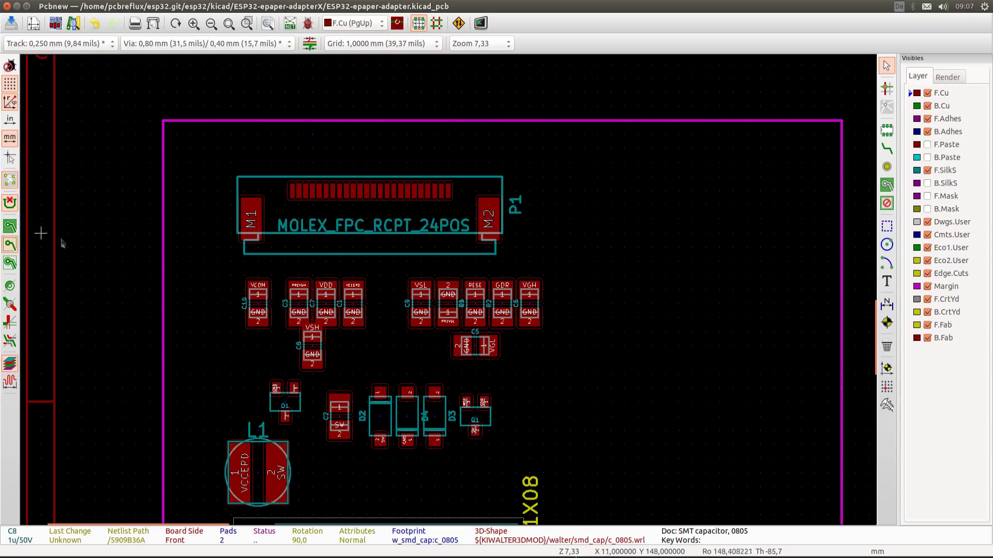
# Switch the canvas to OpenGL with the grid shown.
pyautogui.click(81, 6)
pyautogui.click(135, 129)
pyautogui.scroll(-2, 446, 275)
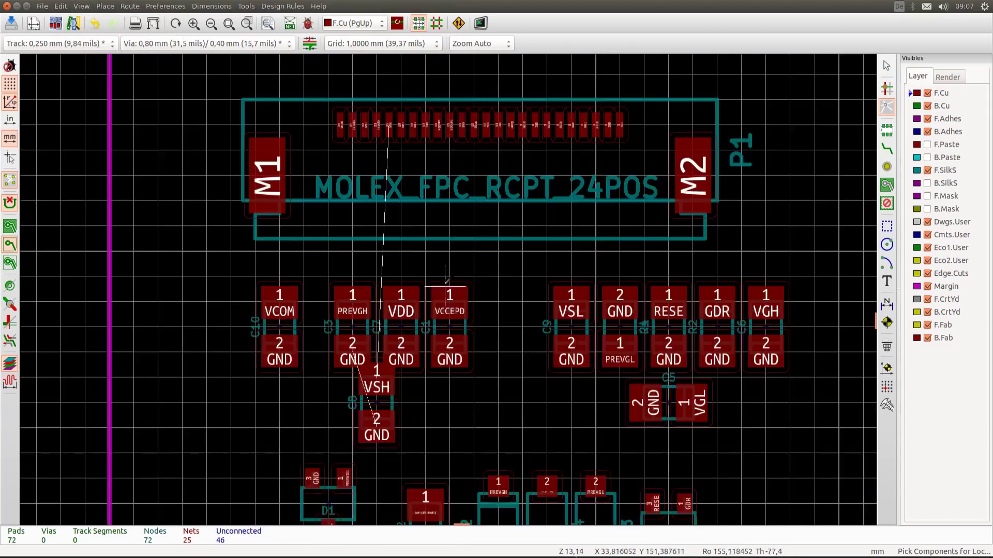
# Move C9 into the capacitor row under the connector, then open the 3D viewer.
pyautogui.click(10, 180)
pyautogui.moveTo(571, 327); pyautogui.dragTo(425, 401)
pyautogui.moveTo(352, 327); pyautogui.dragTo(300, 327)
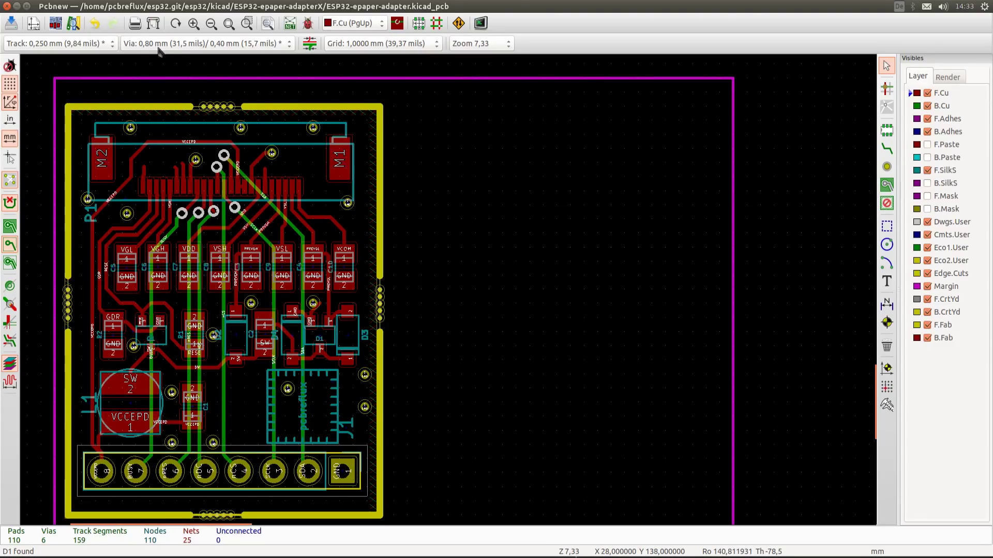
pyautogui.click(86, 7)
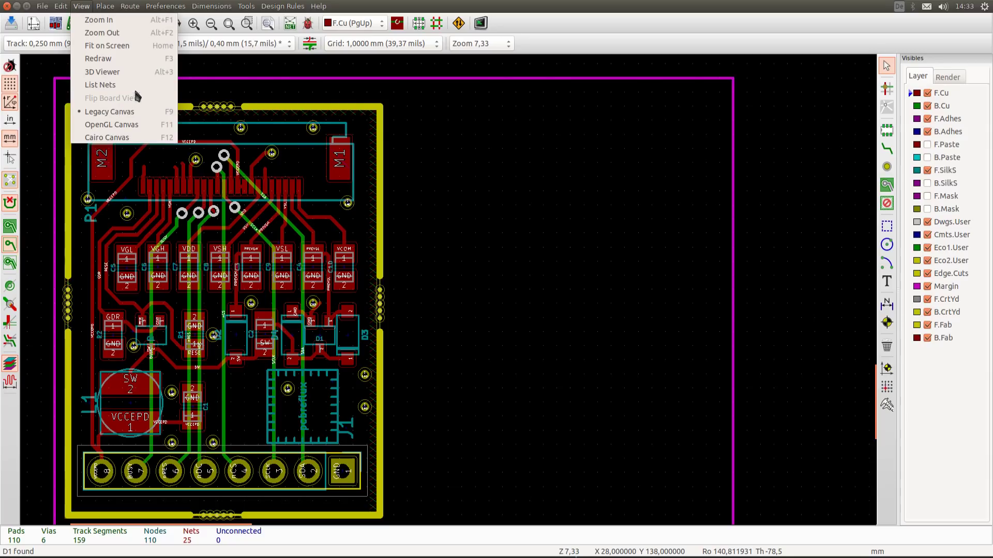
pyautogui.click(133, 72)
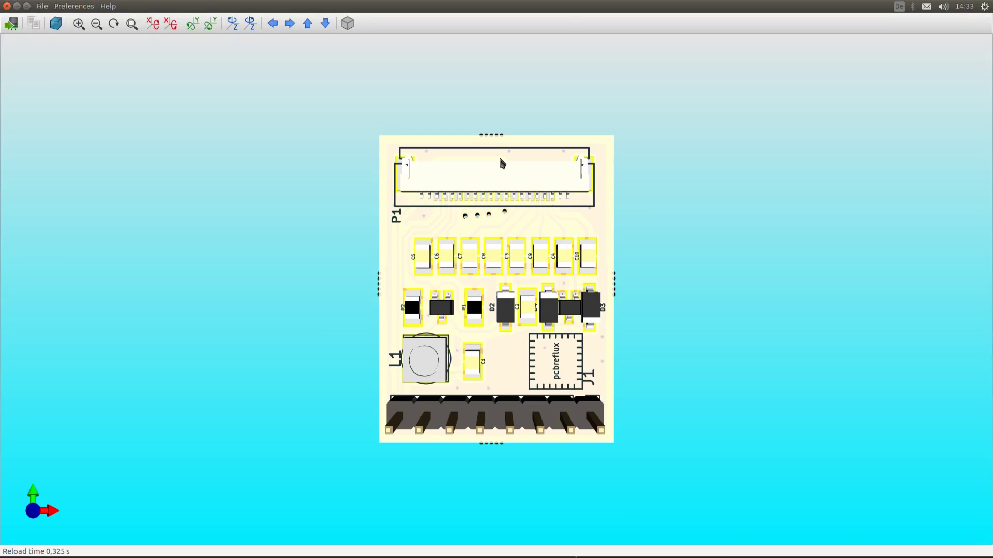
# Tilt the adapter board into a perspective view, then return to top view with Z.
pyautogui.moveTo(572, 212); pyautogui.dragTo(672, 349)
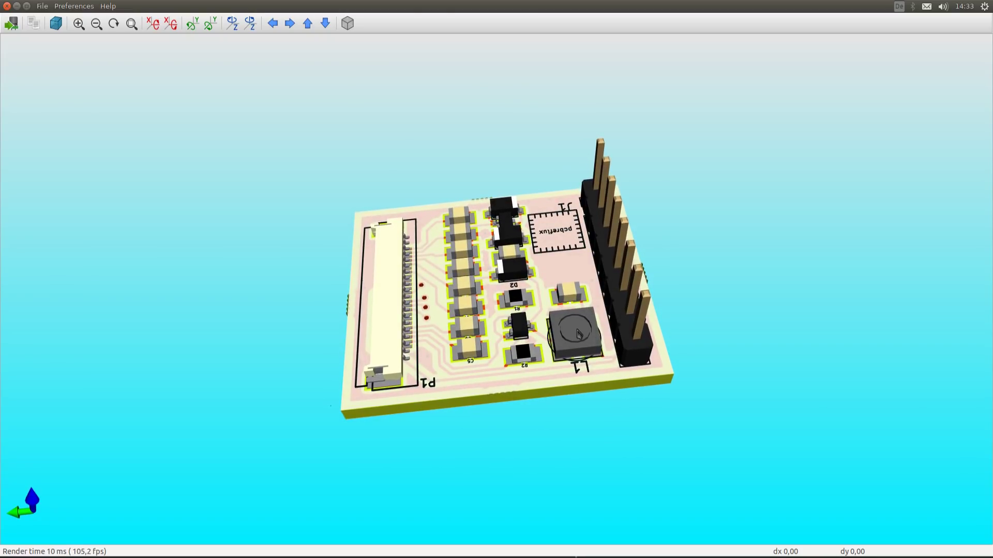
pyautogui.press('z')
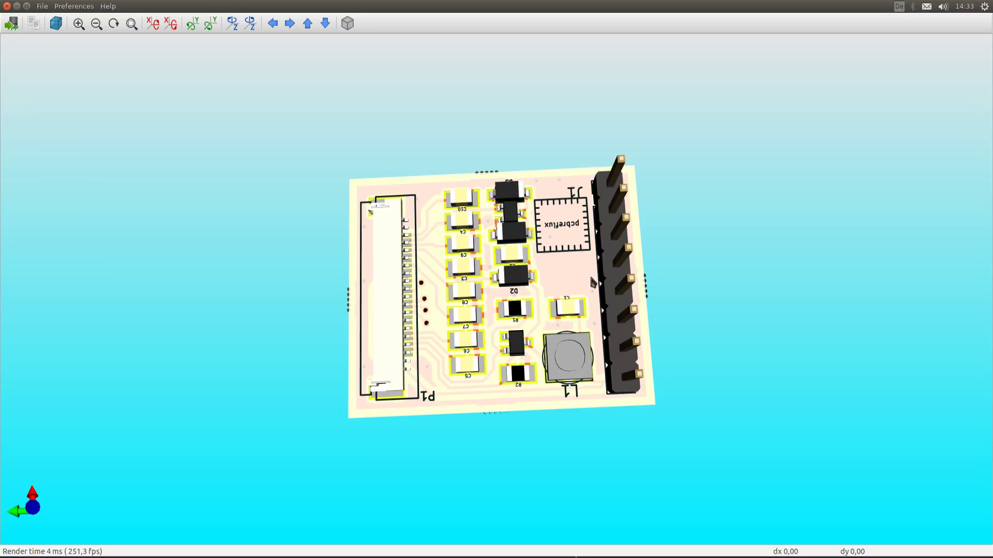
pyautogui.moveTo(578, 389); pyautogui.dragTo(386, 88)
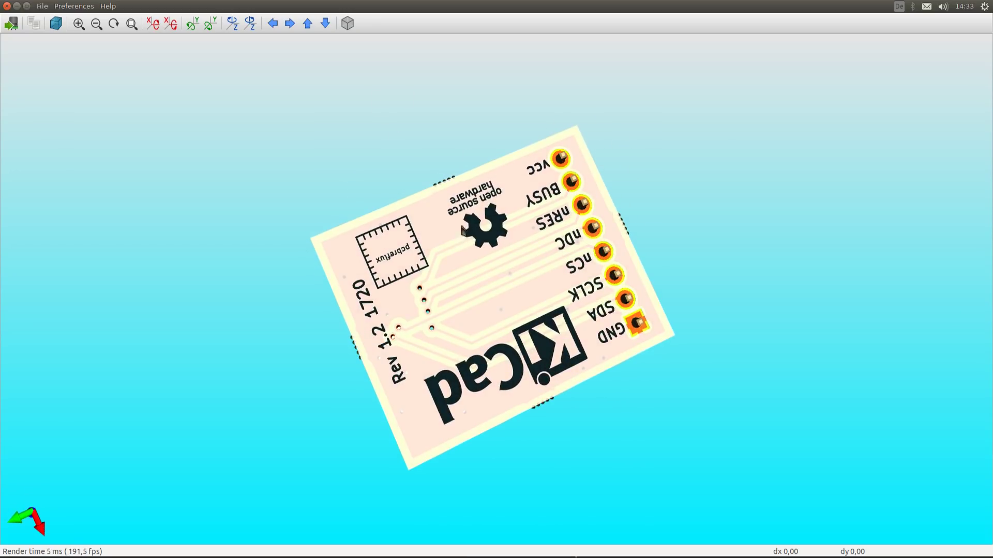